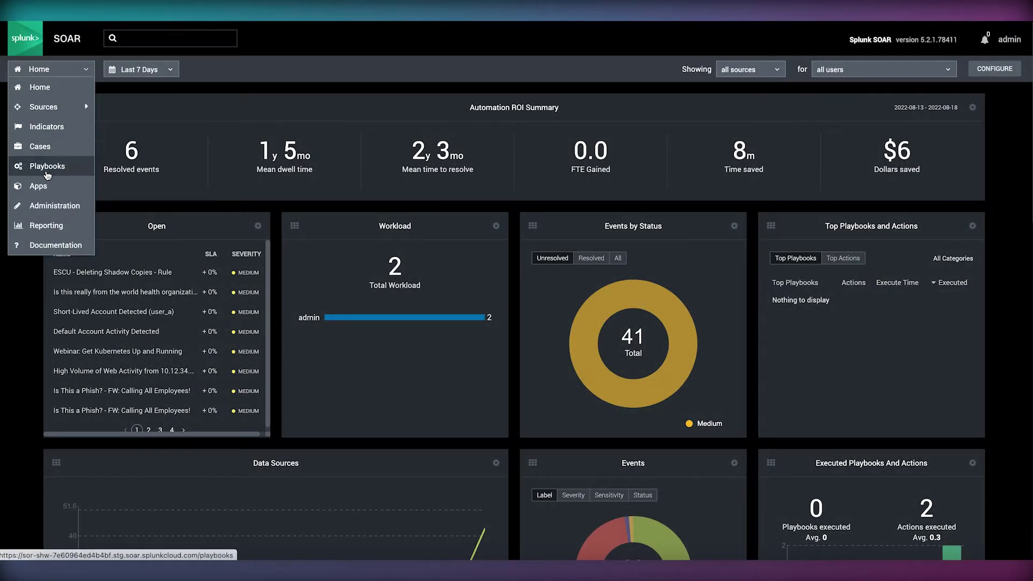
- From the Apps page, search Splunkbase for 'carbon black' and open Carbon Black ThreatHunter
left_click(47, 186)
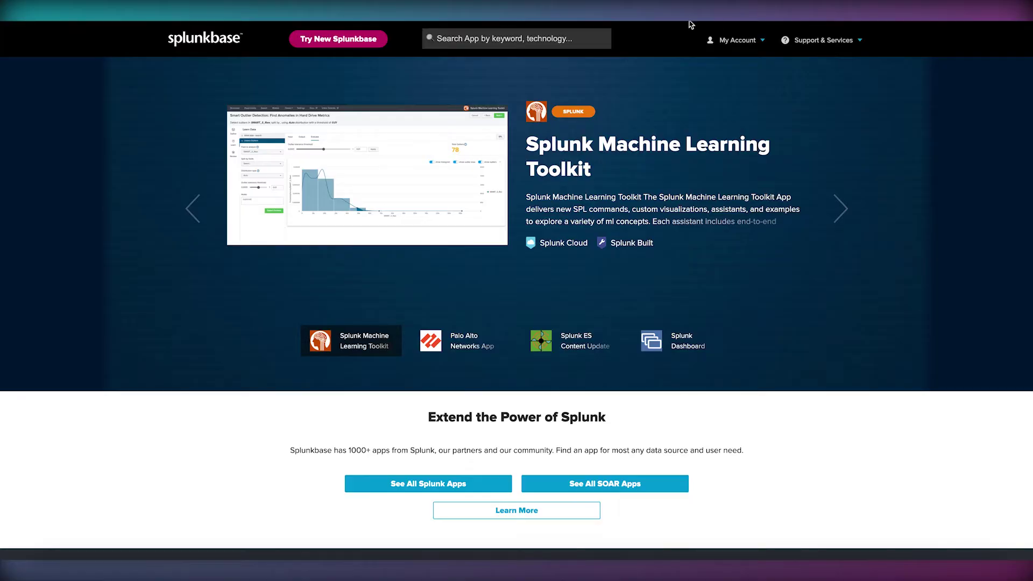
left_click(578, 42)
type("carbon black")
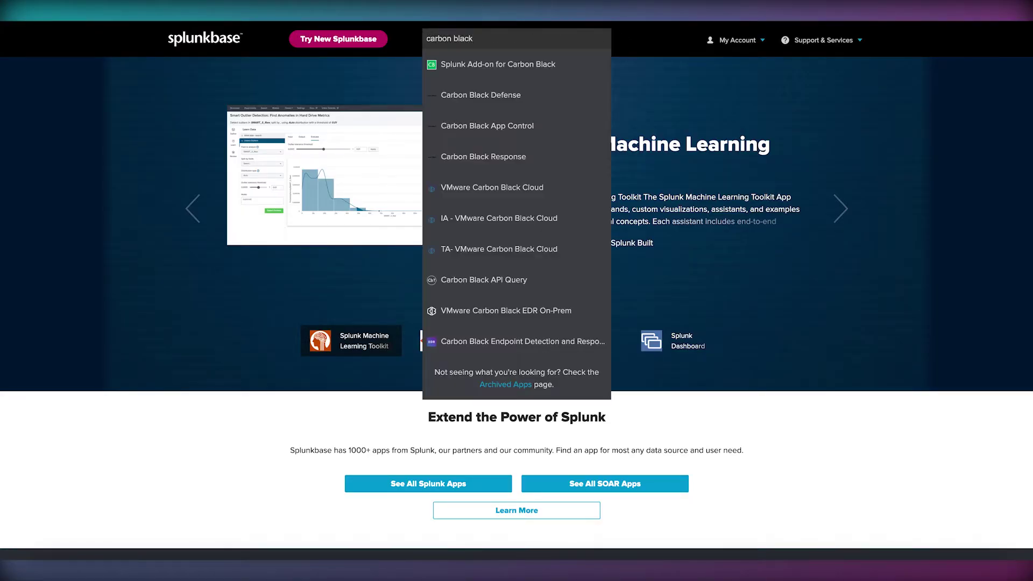
key("Return")
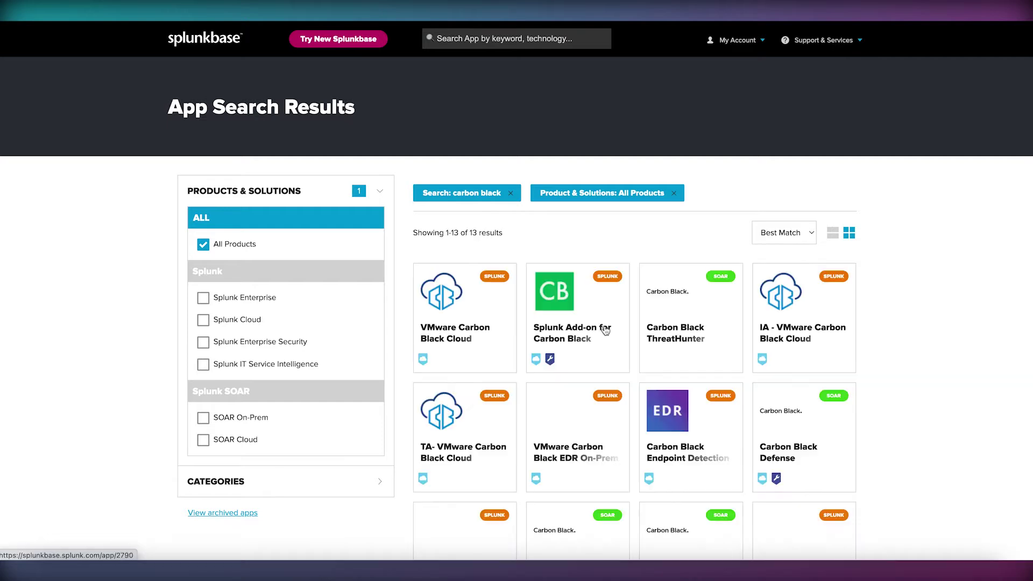
left_click(672, 316)
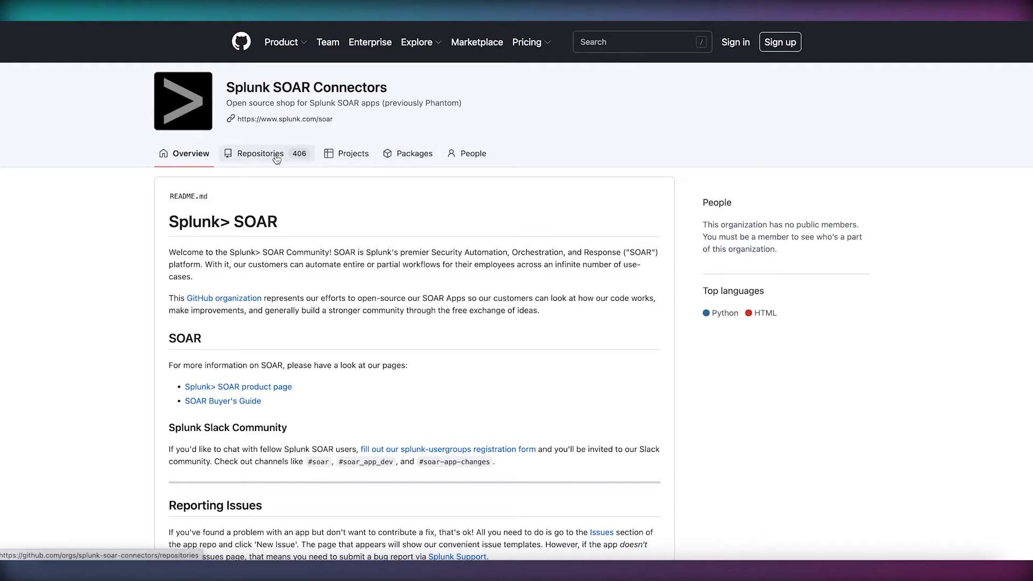
- Browse the Splunk SOAR Connectors repositories and look through the darktrace repository's files
left_click(276, 159)
scroll(344, 369, "down", 5)
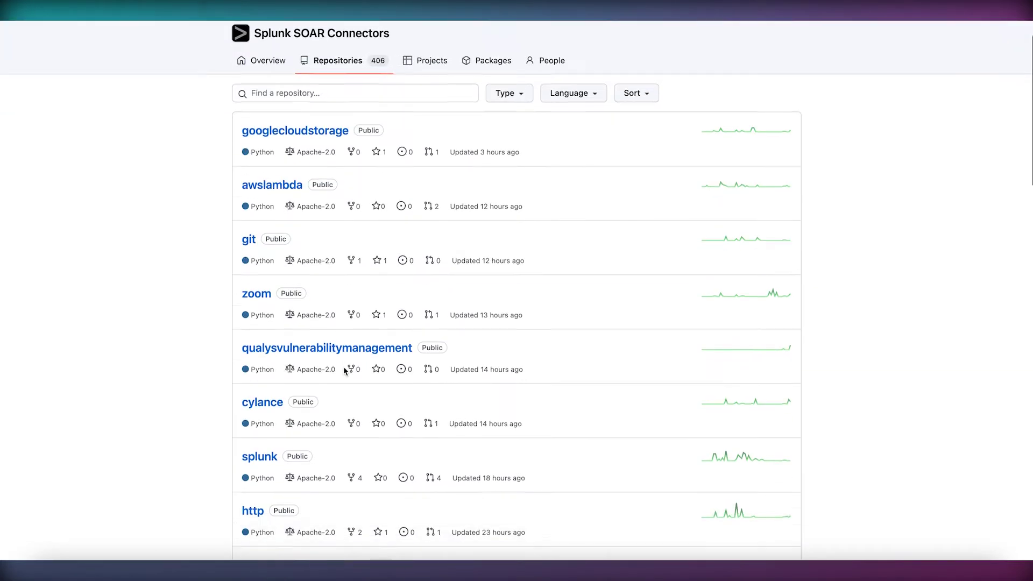
scroll(344, 370, "down", 3)
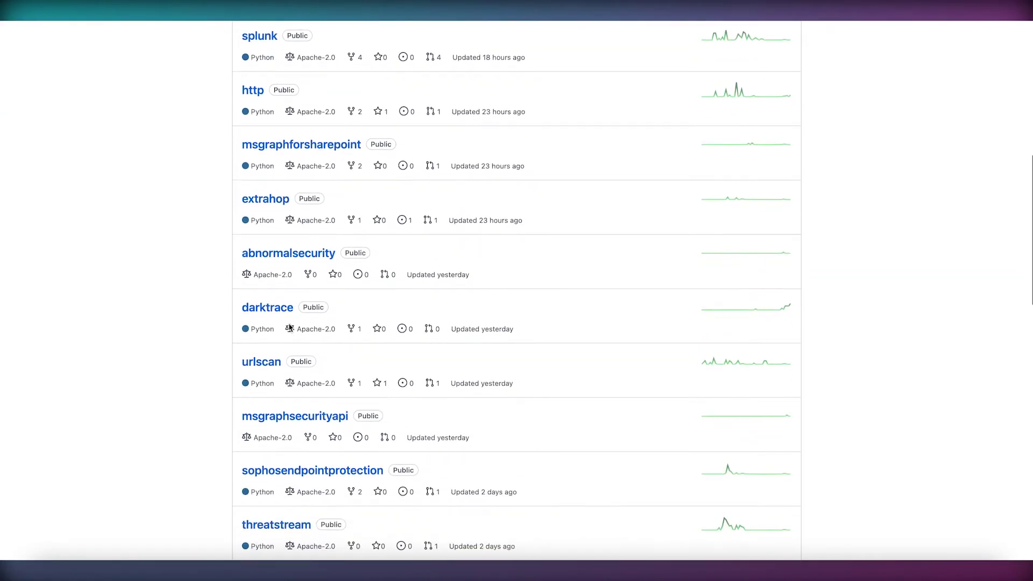
left_click(278, 312)
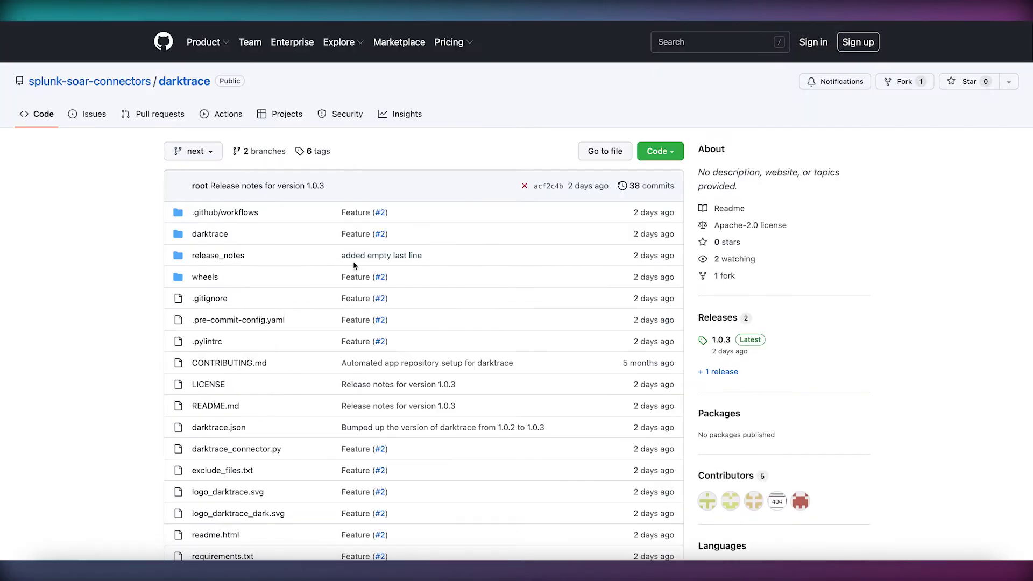
scroll(373, 416, "down", 2)
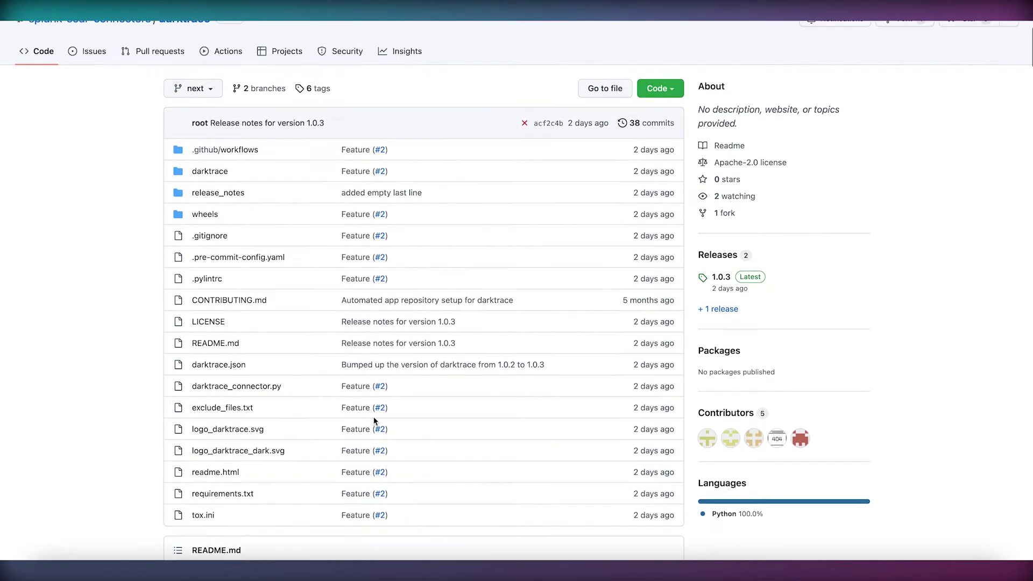
scroll(374, 416, "up", 2)
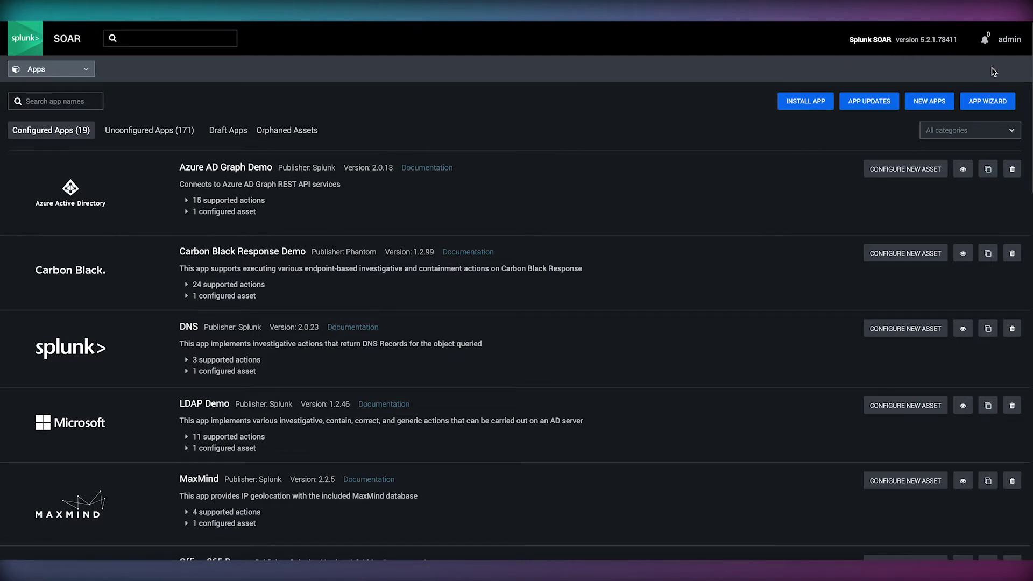
left_click(980, 105)
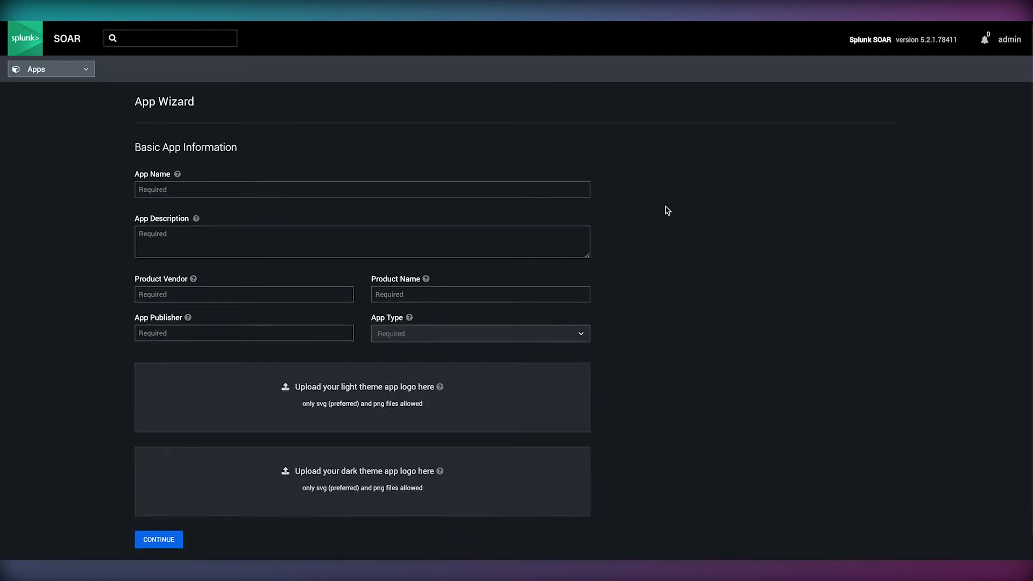
scroll(667, 210, "down", 1)
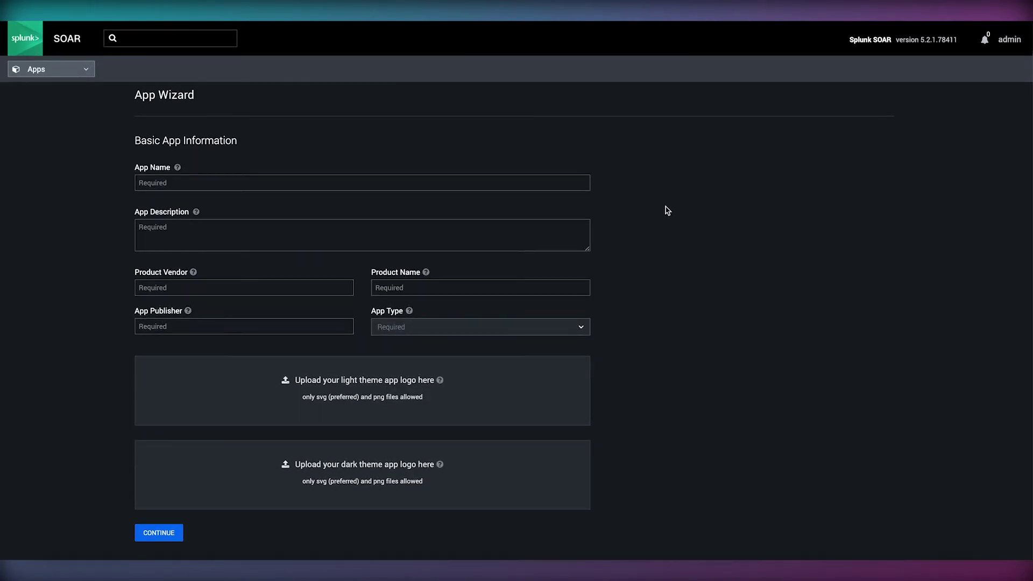
scroll(667, 210, "up", 1)
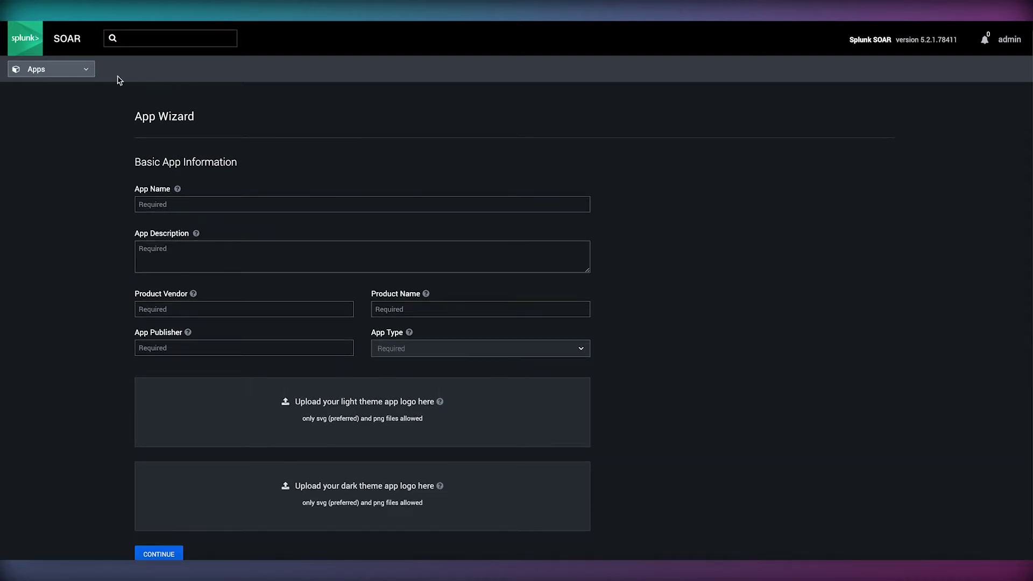
left_click(86, 73)
left_click(59, 186)
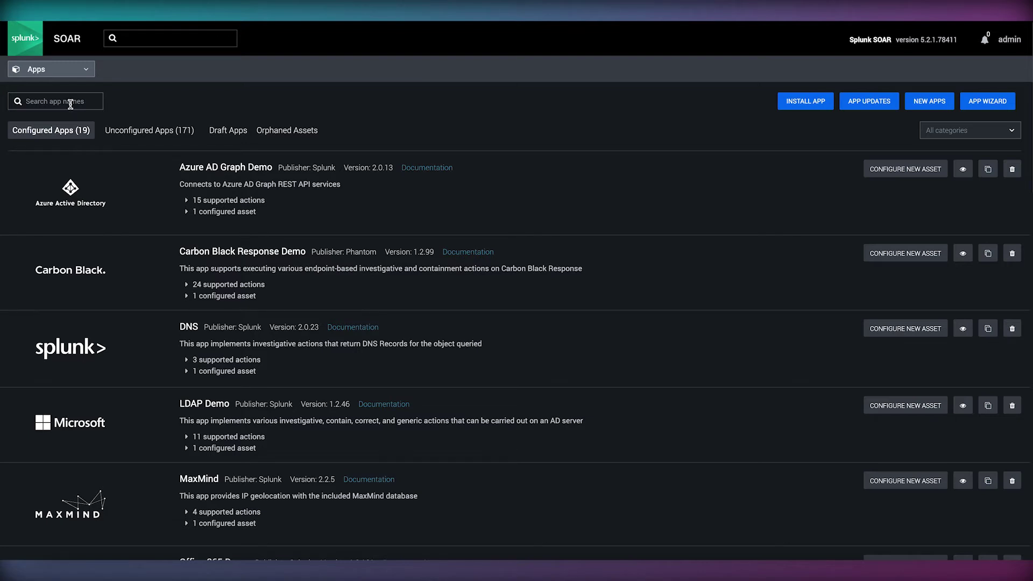
- Expand Office 365 Demo's supported actions, then filter the unconfigured apps by 'a'
type("365")
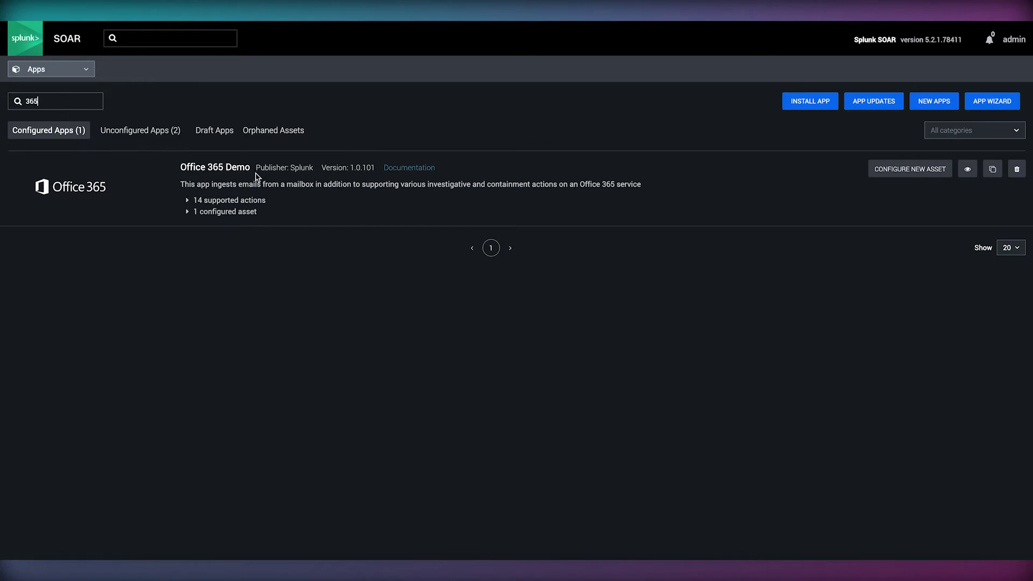
left_click(255, 203)
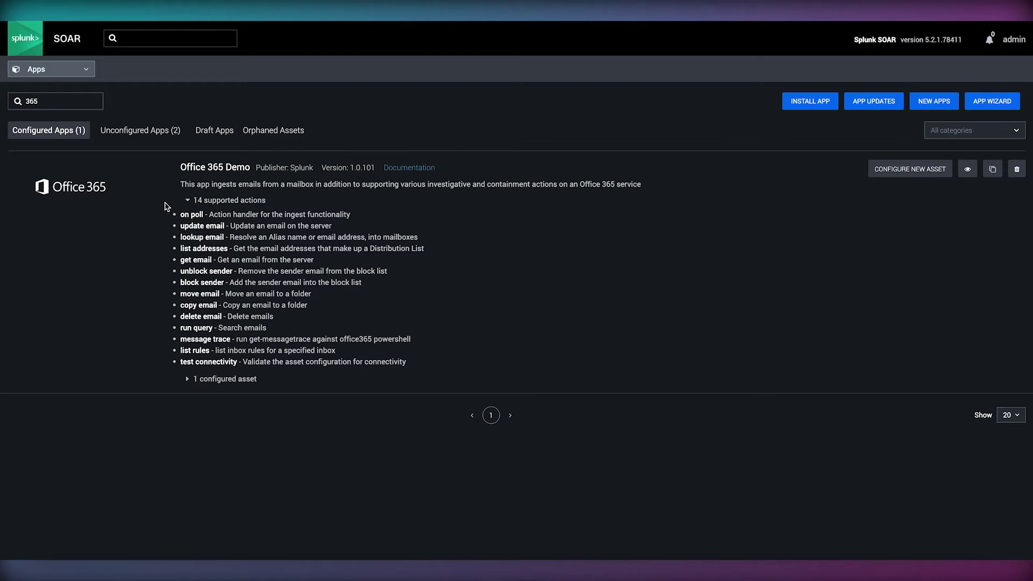
left_click(69, 102)
key("BackSpace")
key("BackSpace")
key("BackSpace")
type("a")
left_click(108, 132)
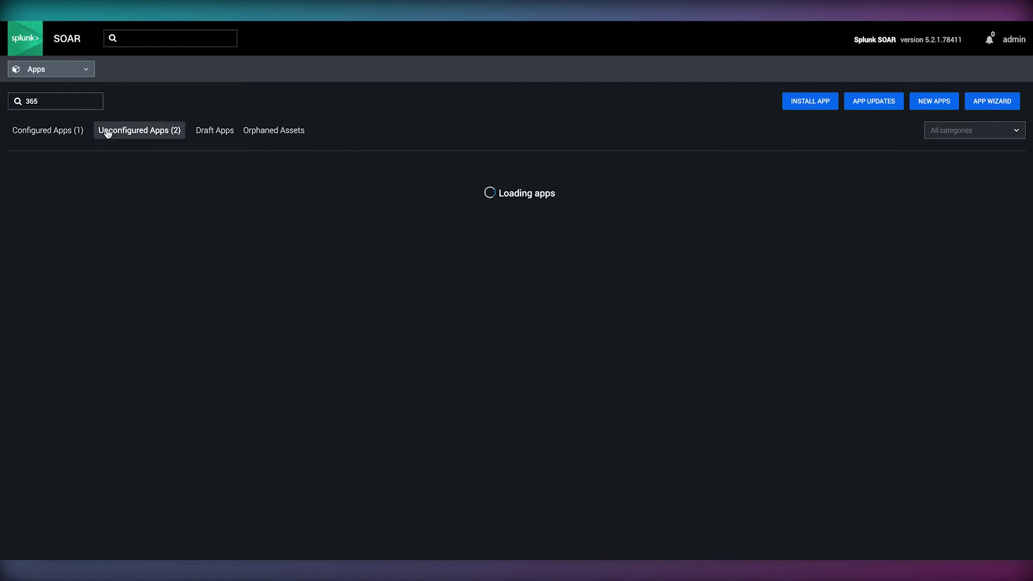
- Filter unconfigured apps by 'asa' and expand Cisco ASA's 7 supported actions
left_click(70, 97)
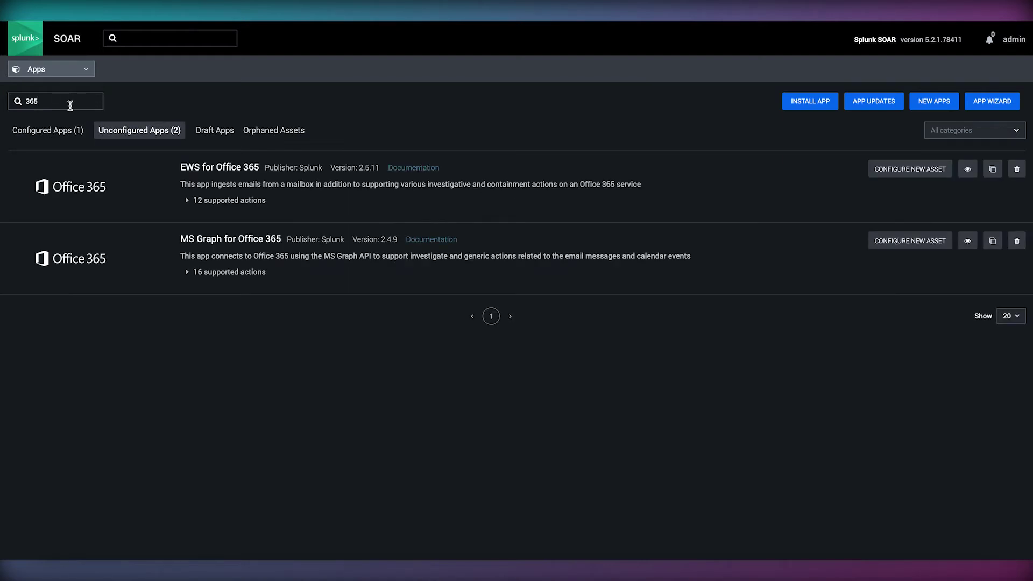
key("ctrl+a")
type("asa")
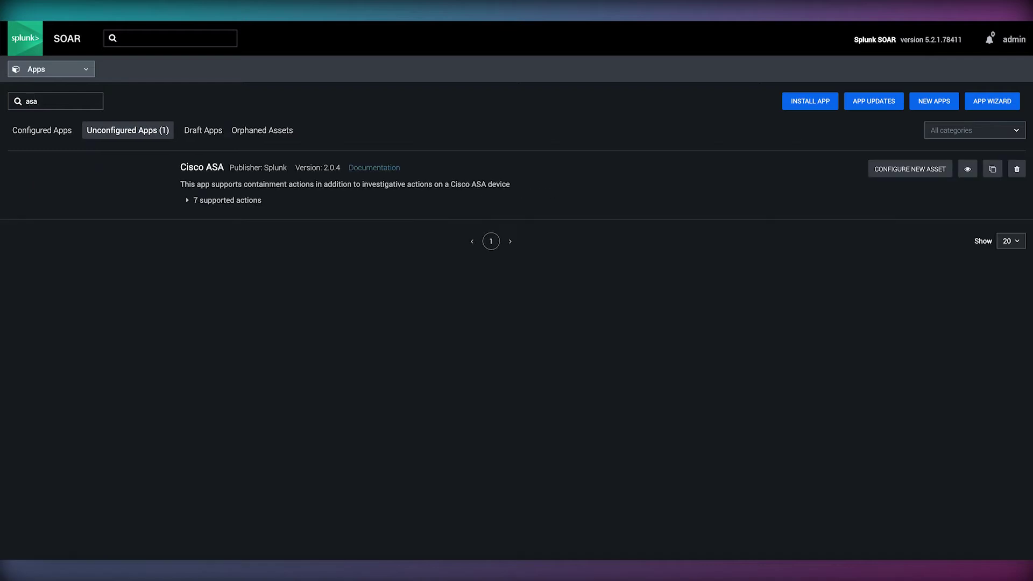
left_click(203, 202)
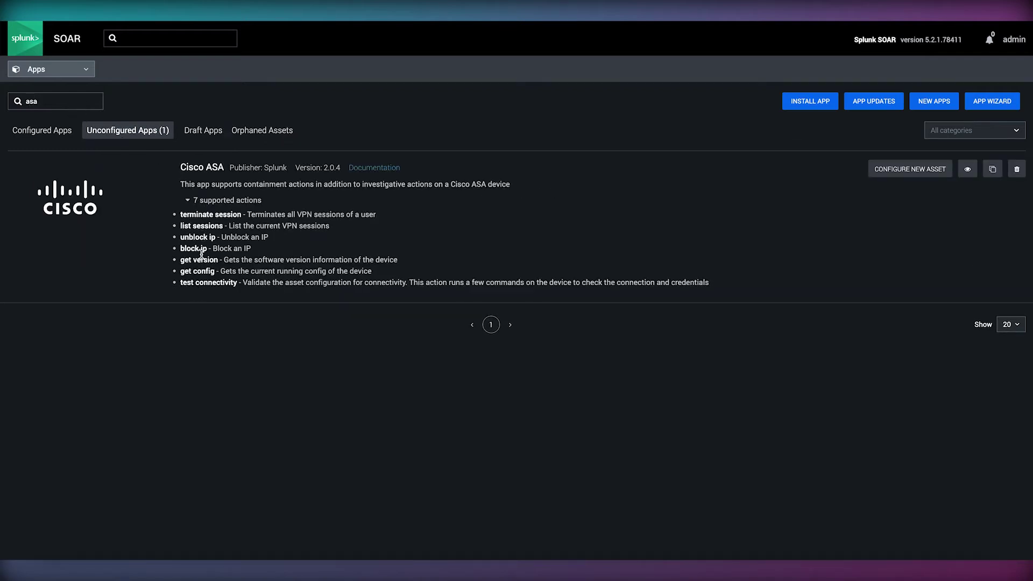
- Open the Cisco ASA documentation and review the block ip action's parameters and output tables
left_click(375, 168)
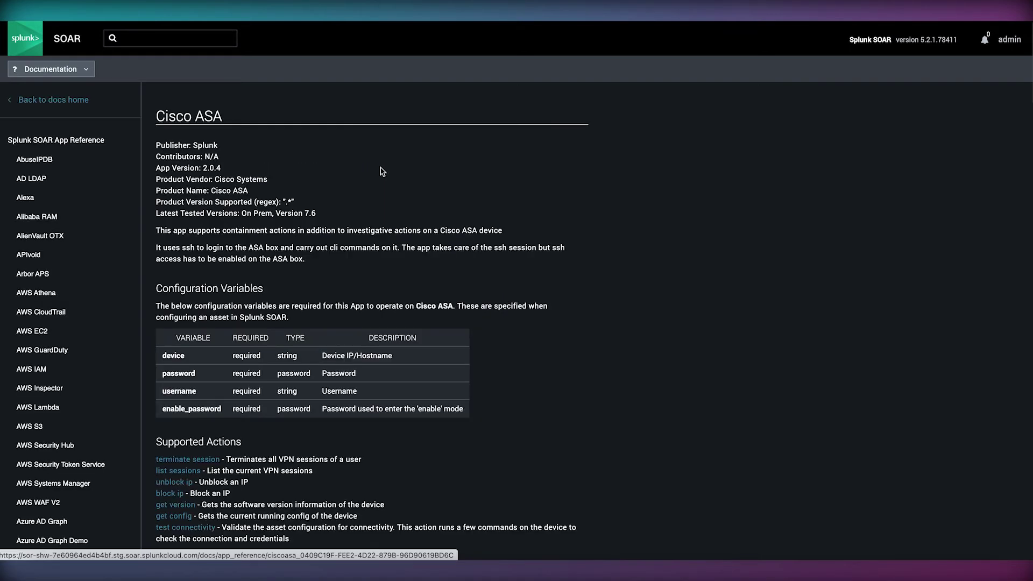
left_click(182, 494)
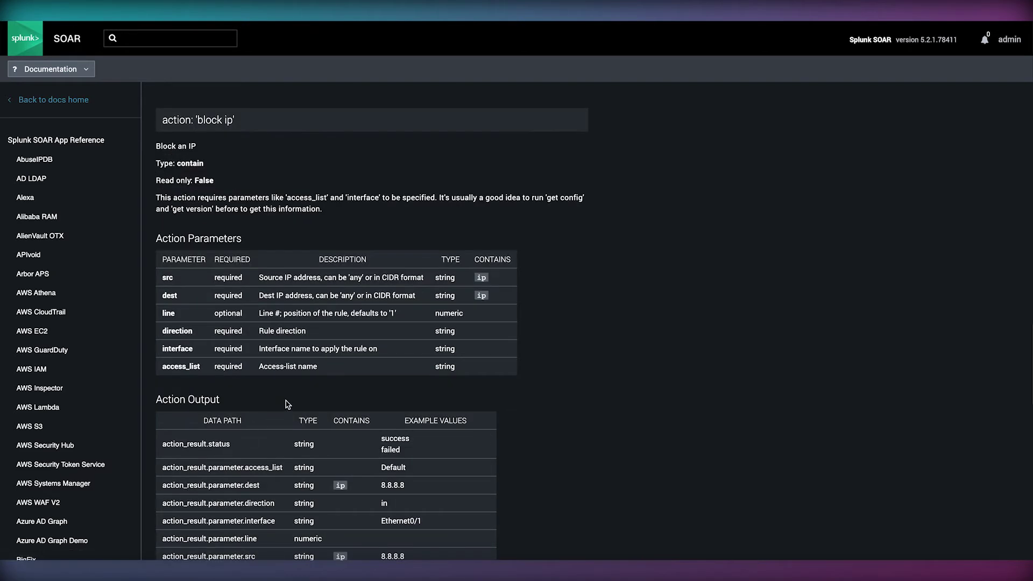
scroll(288, 404, "down", 2)
scroll(288, 405, "up", 2)
scroll(288, 404, "up", 1)
left_click(86, 69)
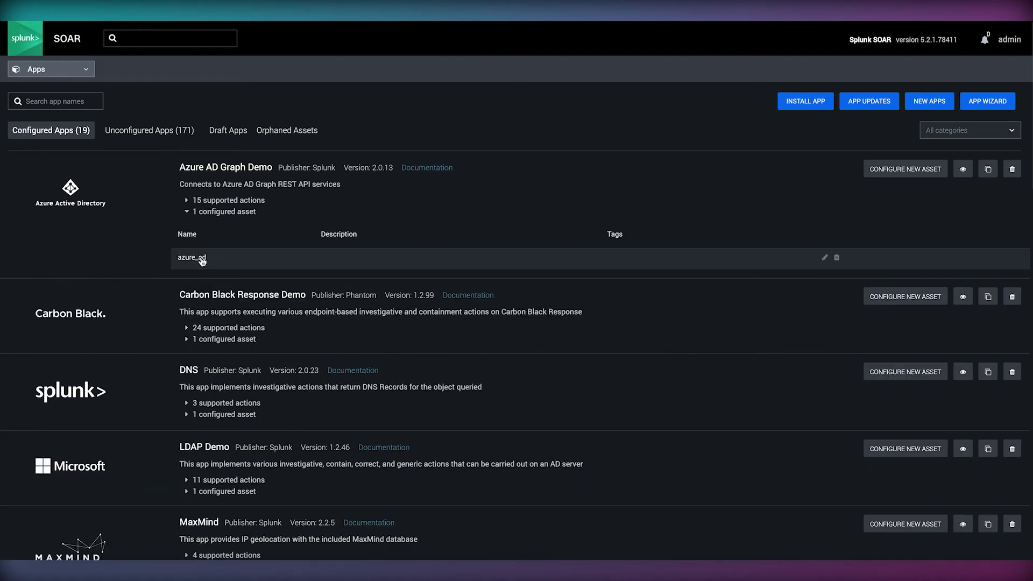
- Show Carbon Black's configured asset, then filter the unconfigured apps by 'asa'
left_click(216, 342)
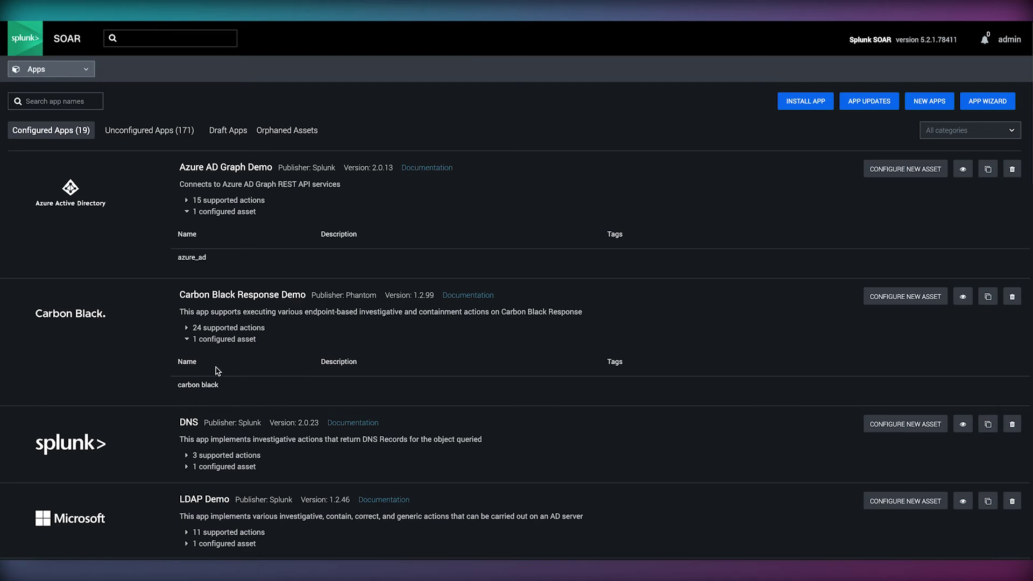
left_click(144, 135)
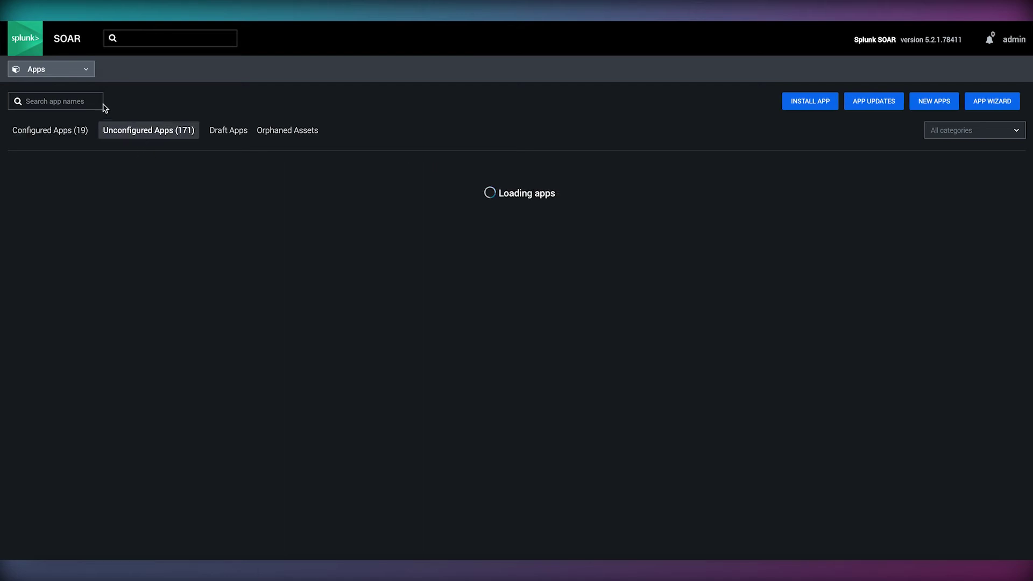
left_click(93, 100)
type("asa")
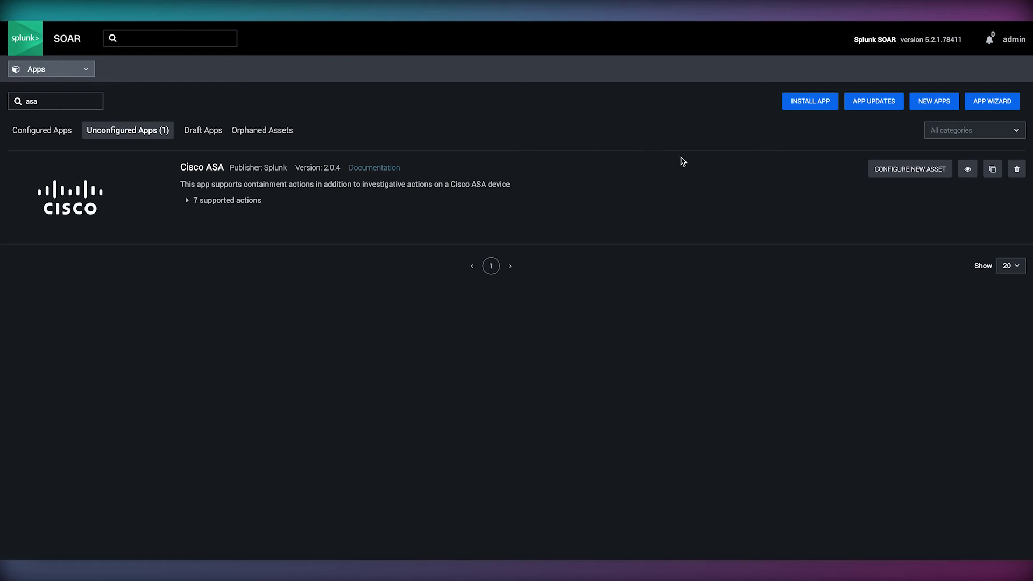
- Configure a new Cisco ASA asset and view its device IP, username and password fields
left_click(890, 171)
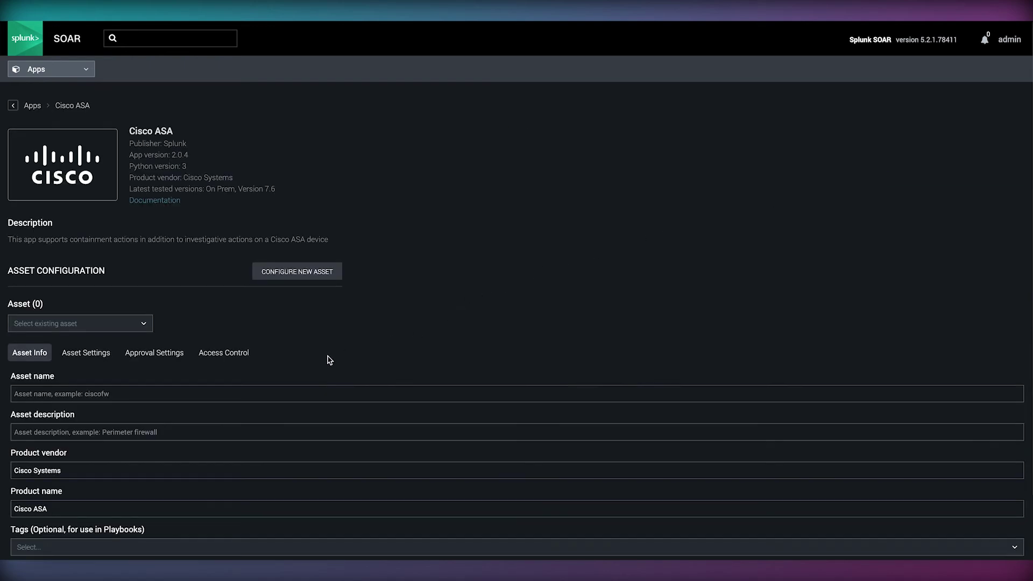
left_click(104, 361)
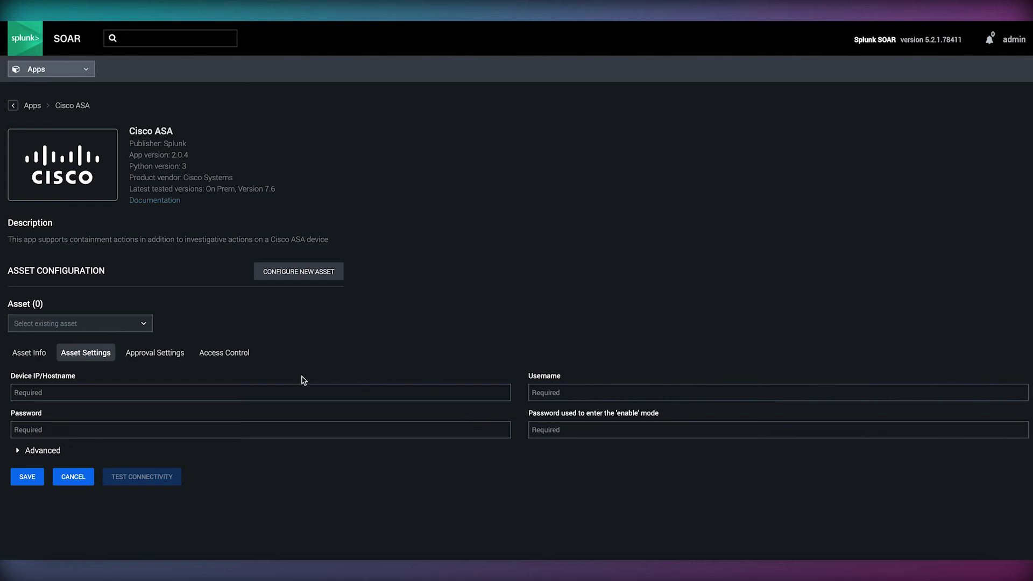
- Add Automation Engineer as a primary approver requiring 2 approvals, then select Incident Commander
left_click(165, 360)
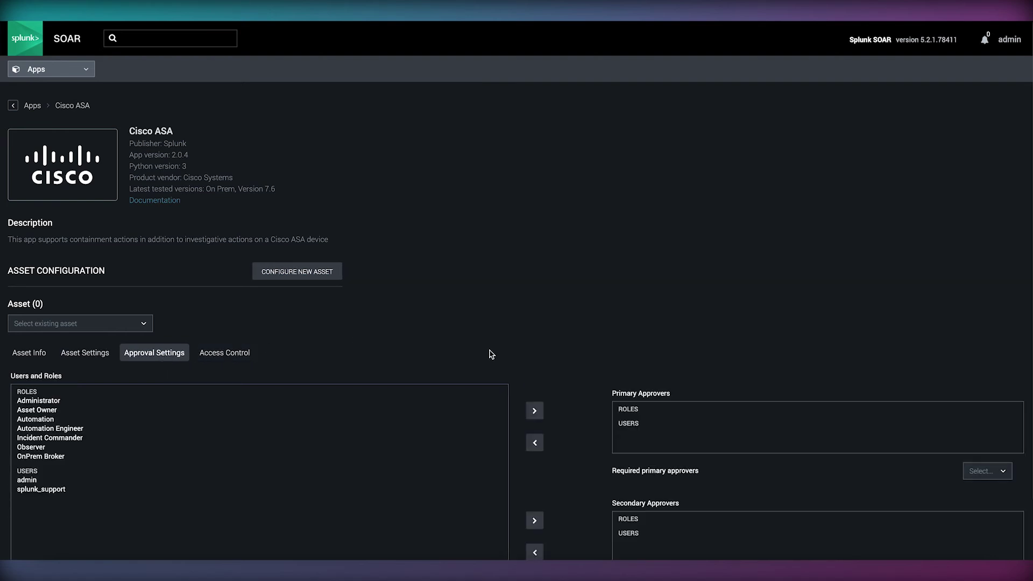
scroll(570, 424, "down", 1)
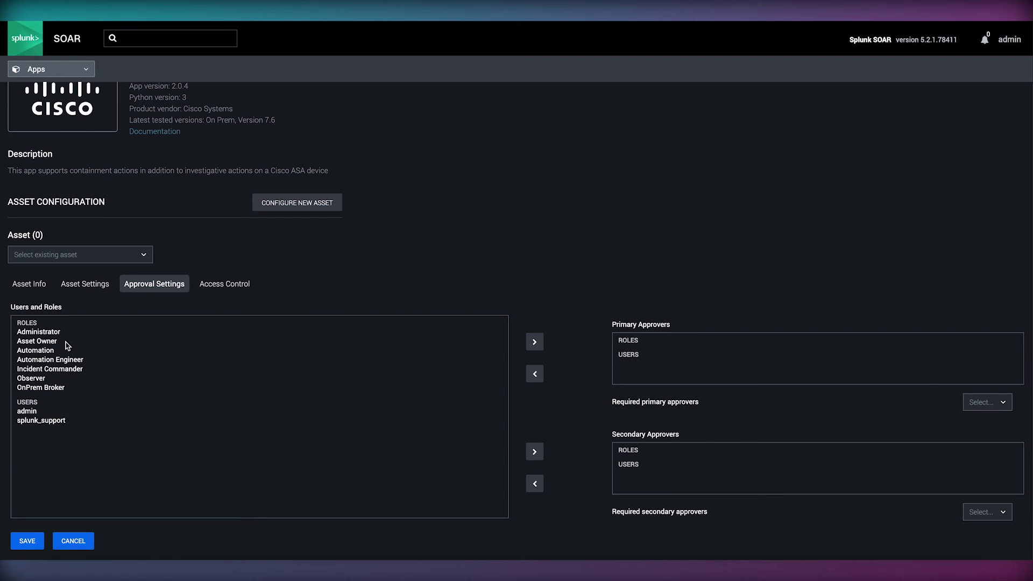
left_click(60, 360)
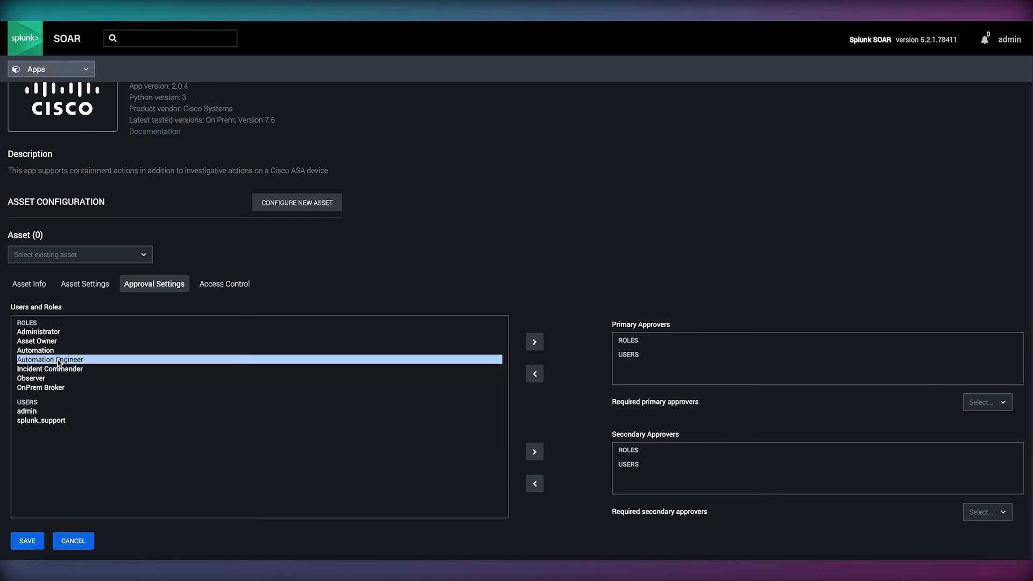
left_click(535, 343)
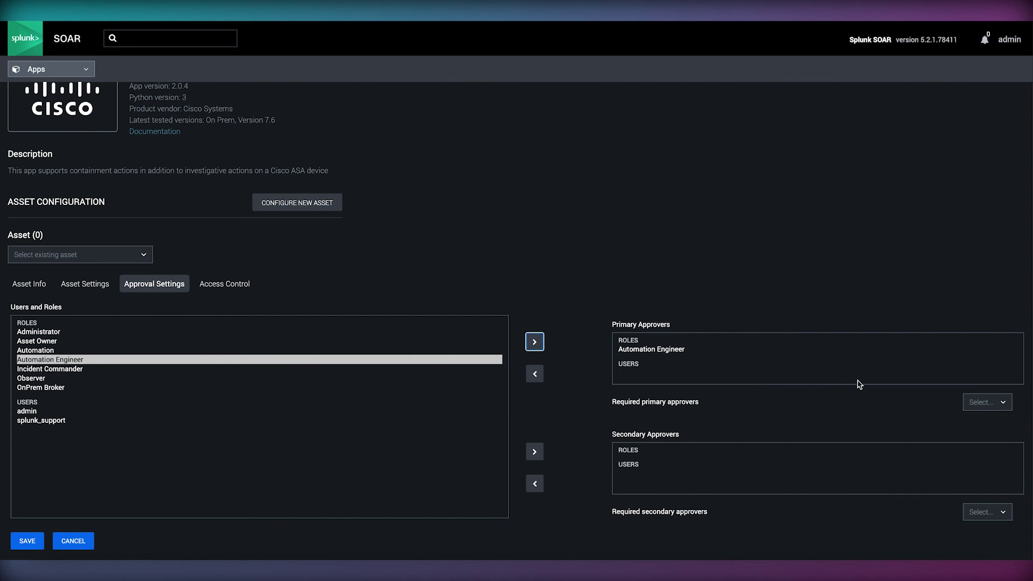
left_click(965, 405)
left_click(978, 453)
left_click(53, 370)
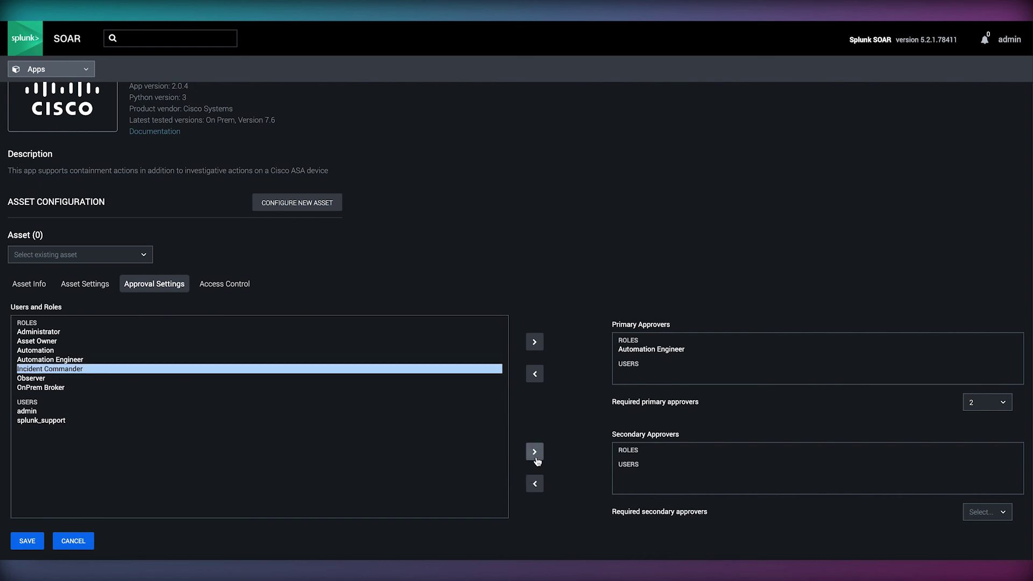